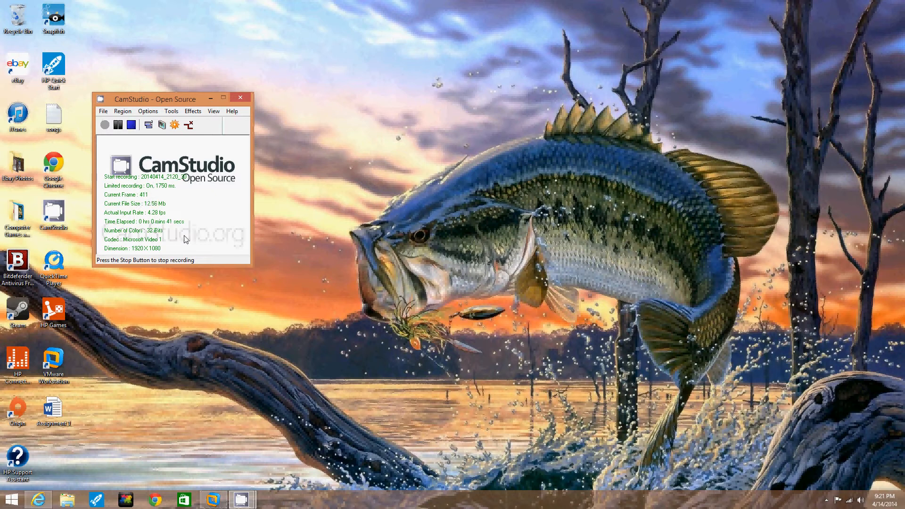
Restore the Windows Server 2008 VM window from the taskbar while CamStudio keeps recording.
{"action": "left_click", "coordinate": [213, 501]}
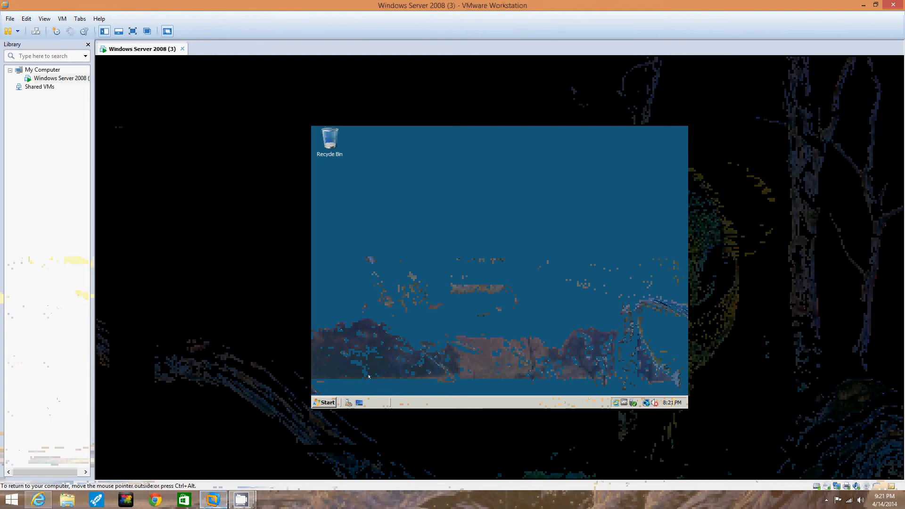
Open Server Manager from Administrative Tools and start Add Roles from the Roles Summary.
{"action": "left_click", "coordinate": [326, 402]}
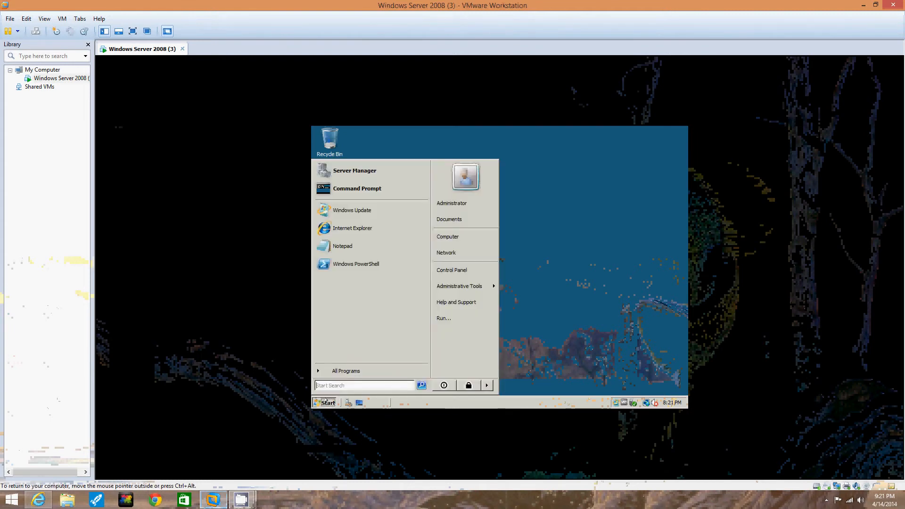
{"action": "mouse_move", "coordinate": [451, 285]}
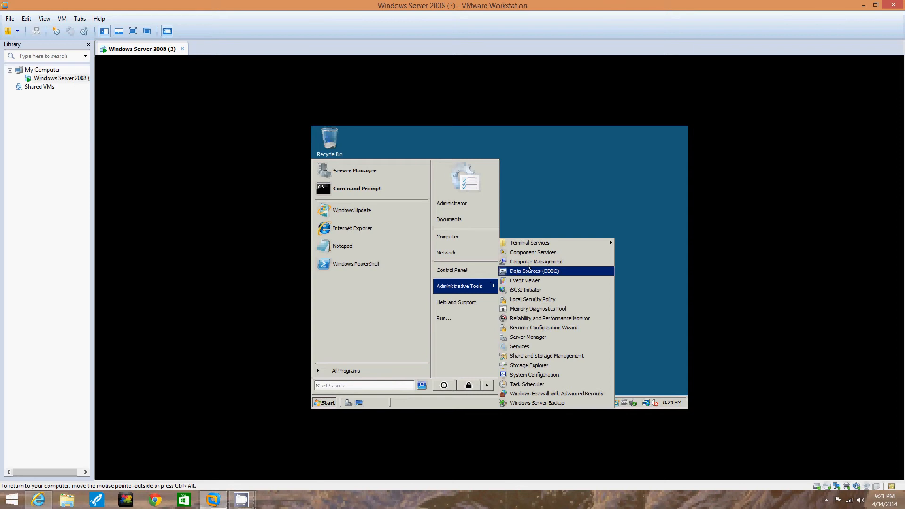
{"action": "left_click", "coordinate": [528, 337]}
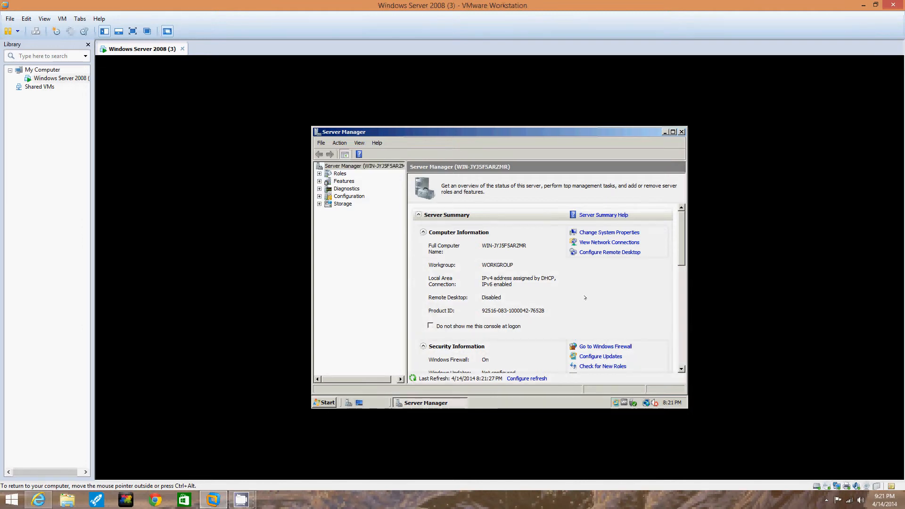
{"action": "left_click_drag", "start_coordinate": [680, 246], "coordinate": [680, 302]}
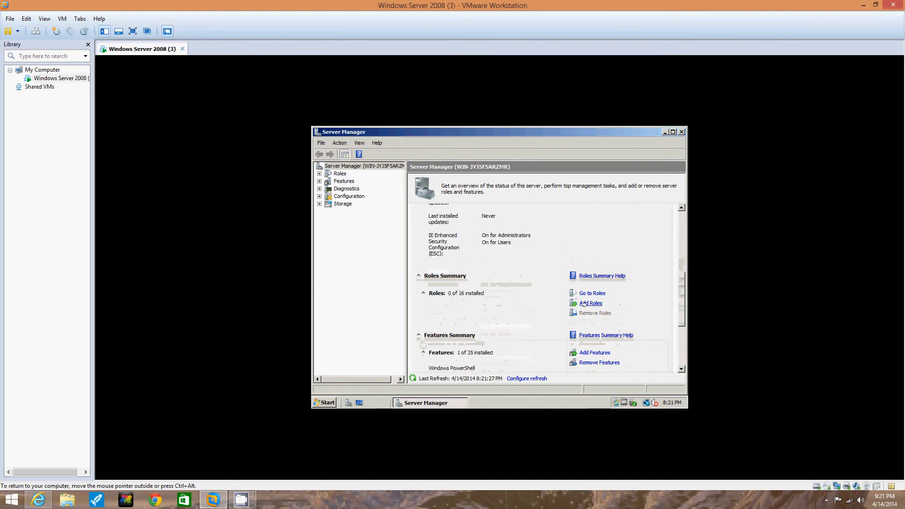
{"action": "left_click", "coordinate": [584, 304]}
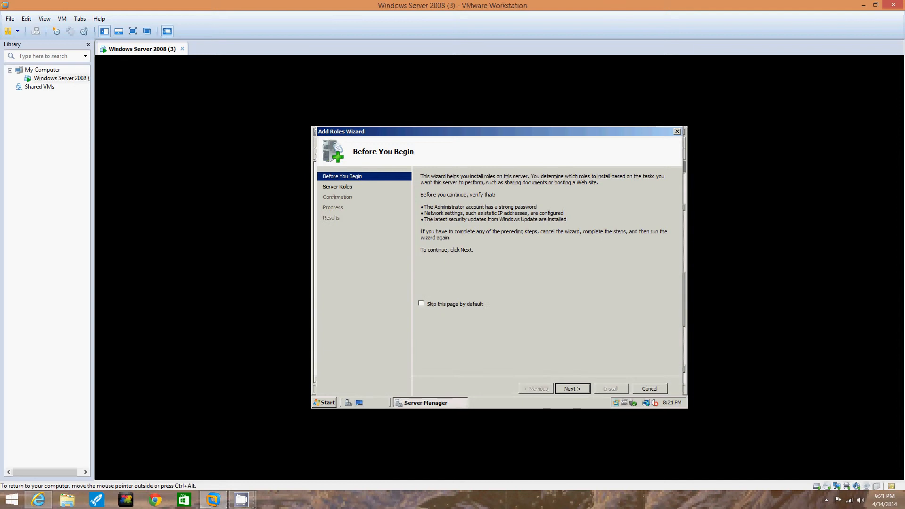
Tick Active Directory Domain Services and advance the wizard to Confirm Installation Selections.
{"action": "left_click", "coordinate": [573, 389]}
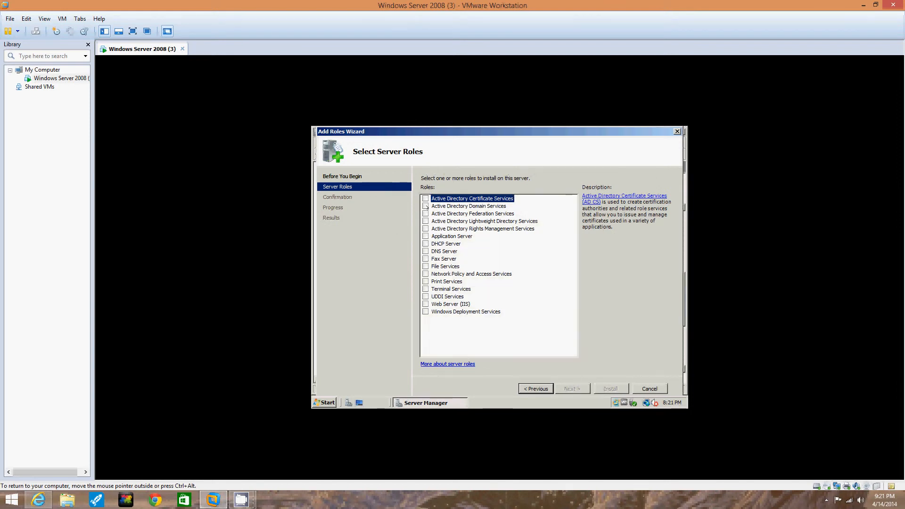
{"action": "left_click", "coordinate": [426, 207]}
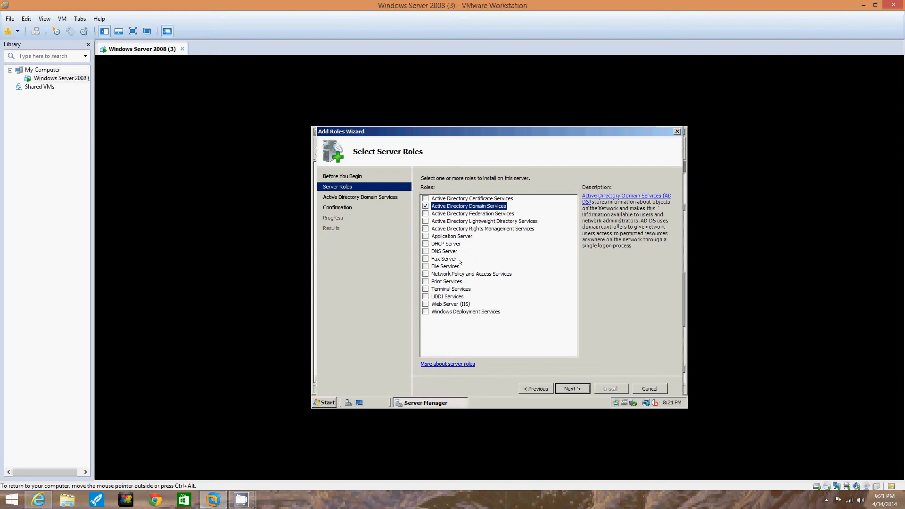
{"action": "left_click", "coordinate": [578, 388]}
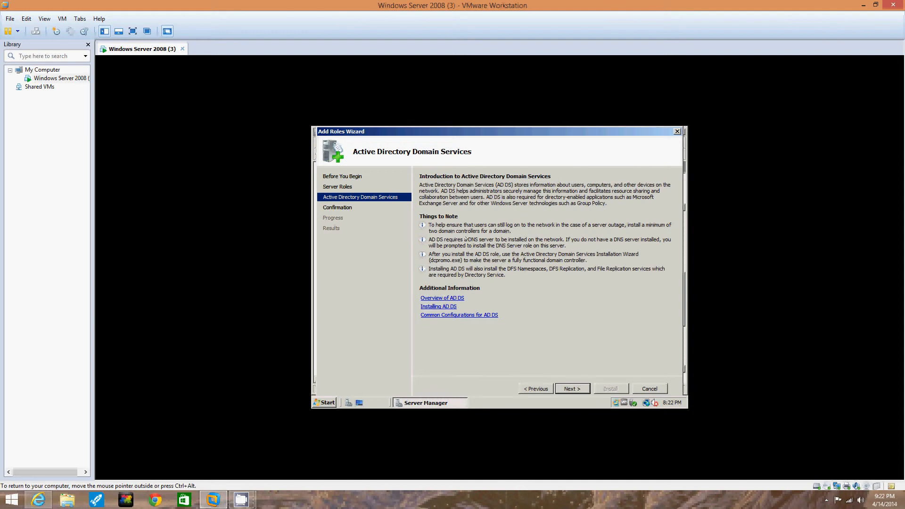
{"action": "left_click", "coordinate": [573, 389]}
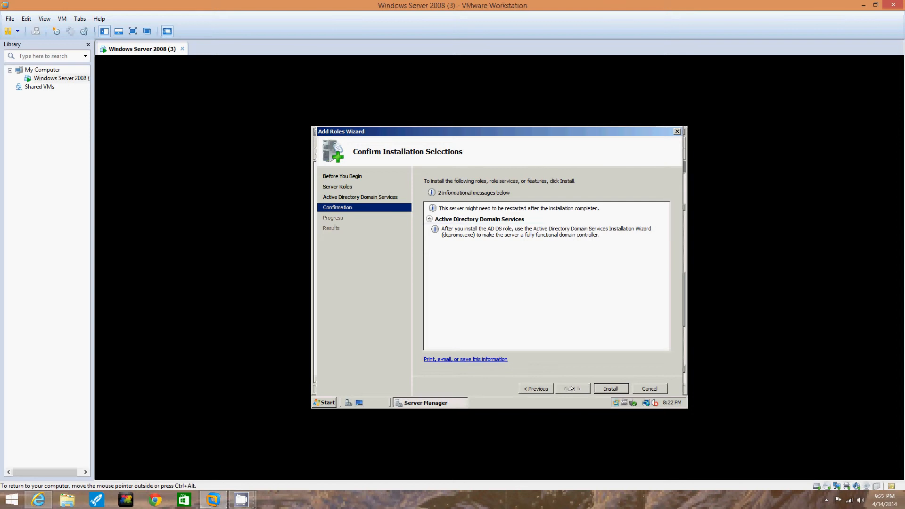
Install the Active Directory Domain Services role and close the wizard once it succeeds.
{"action": "left_click", "coordinate": [597, 387]}
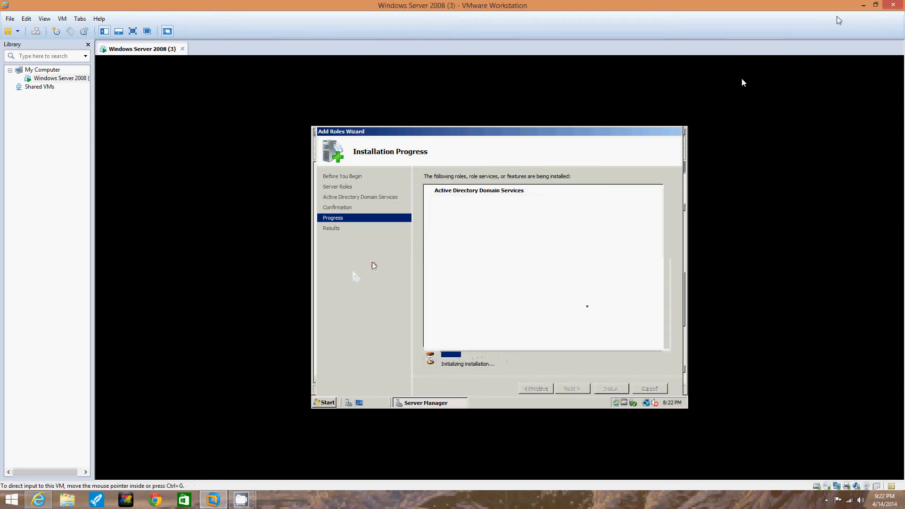
{"action": "left_click", "coordinate": [864, 5]}
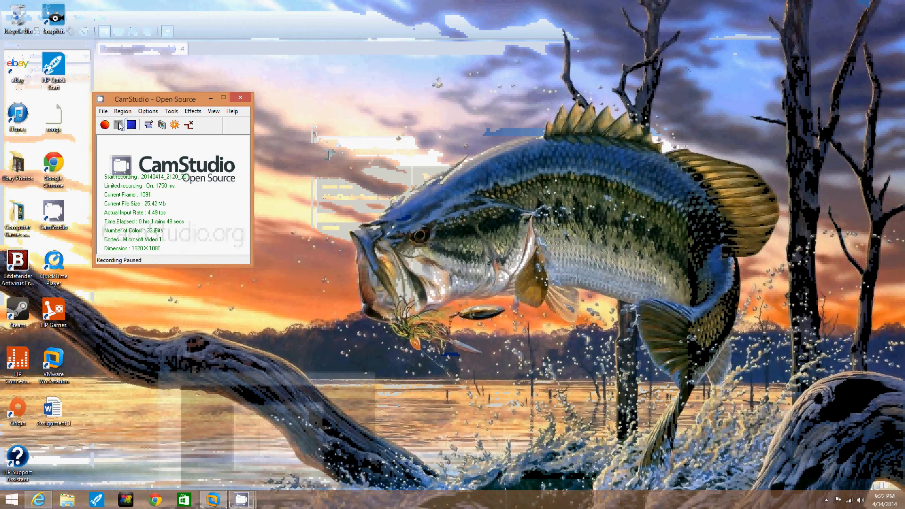
{"action": "left_click", "coordinate": [218, 504]}
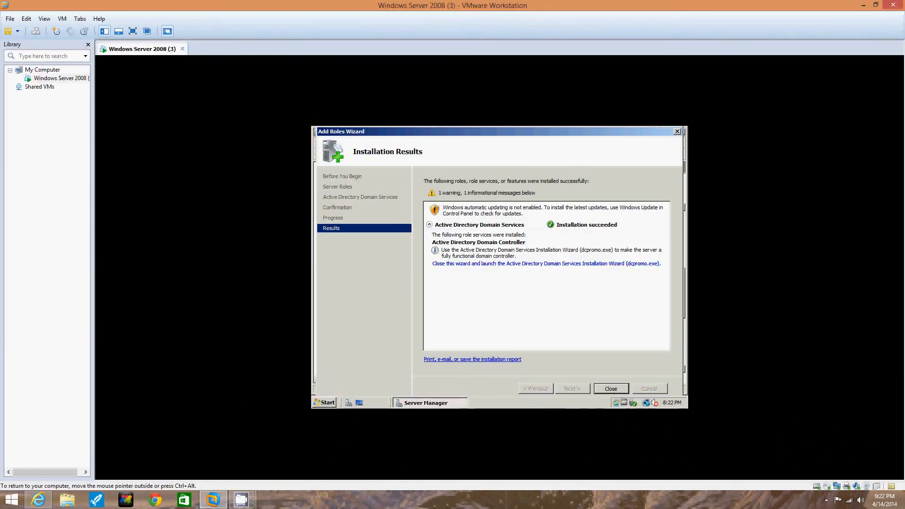
{"action": "left_click", "coordinate": [611, 388]}
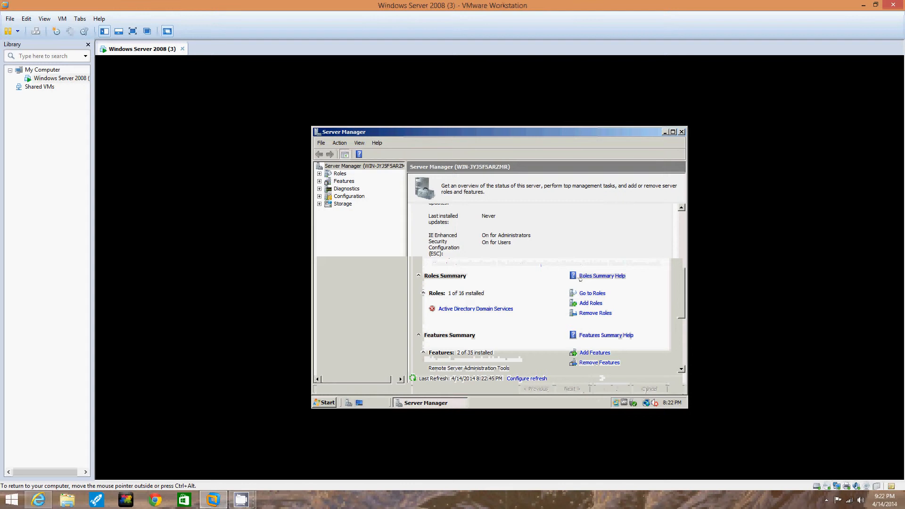
Review the AD DS role page, close Server Manager, and open Help and Support, declining online content.
{"action": "left_click", "coordinate": [472, 310]}
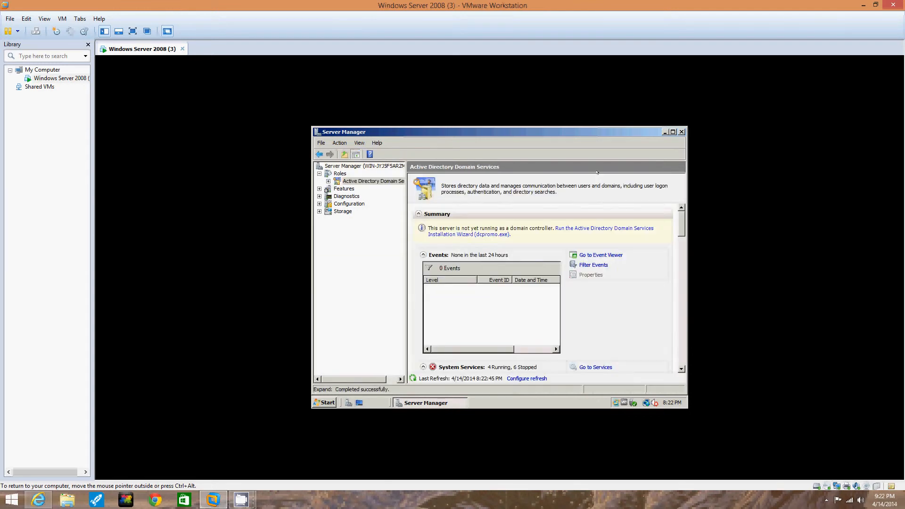
{"action": "left_click", "coordinate": [682, 131]}
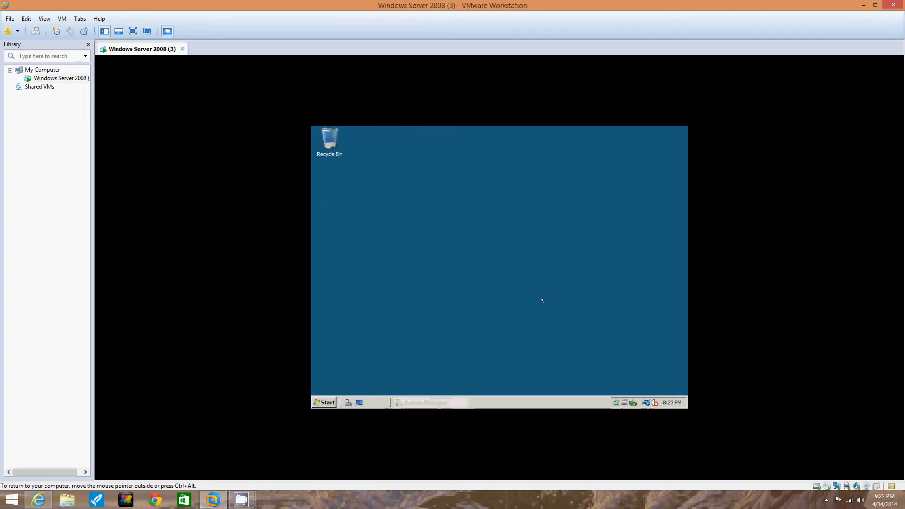
{"action": "left_click", "coordinate": [325, 402]}
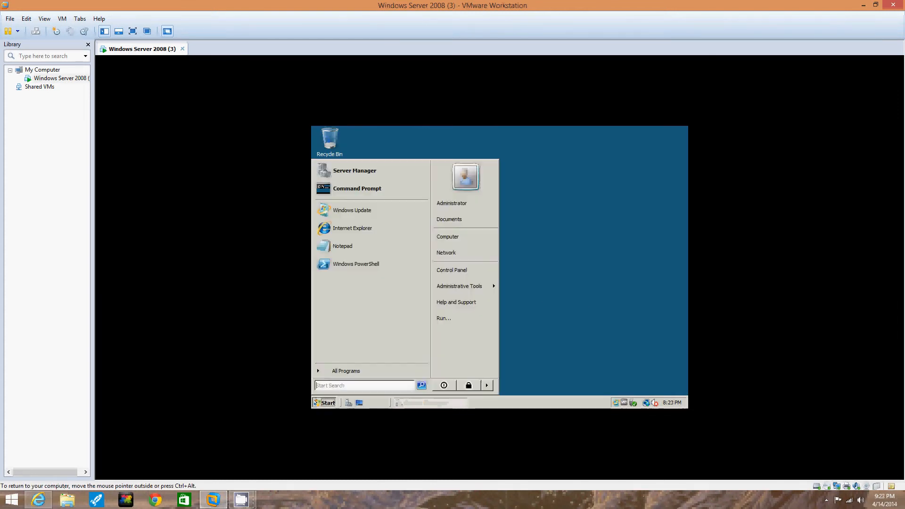
{"action": "left_click", "coordinate": [456, 302]}
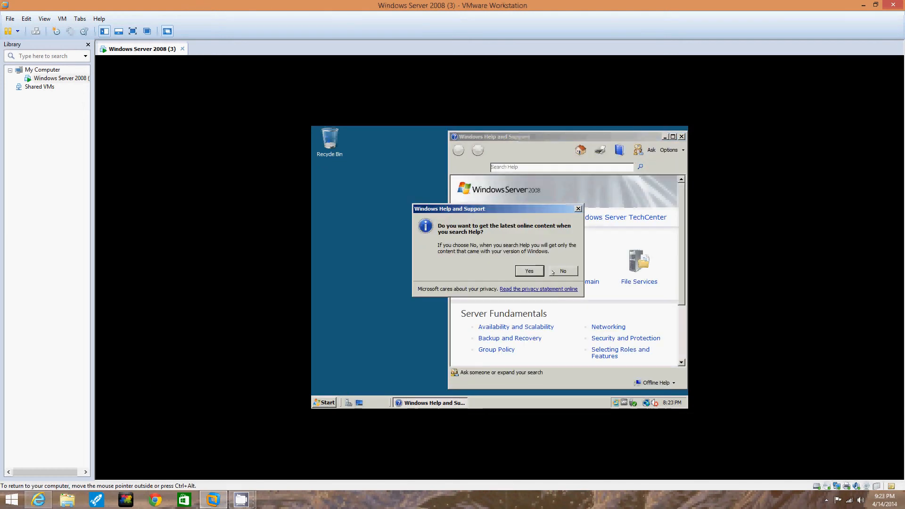
{"action": "left_click", "coordinate": [558, 270]}
Close Help and Support and bring up the guest's Run dialog.
{"action": "left_click", "coordinate": [682, 137]}
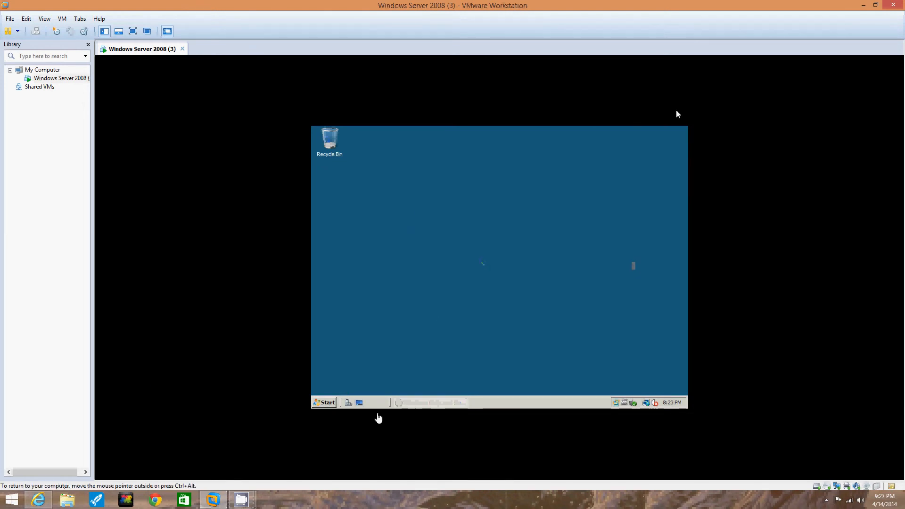
{"action": "left_click", "coordinate": [326, 402]}
{"action": "left_click", "coordinate": [448, 319]}
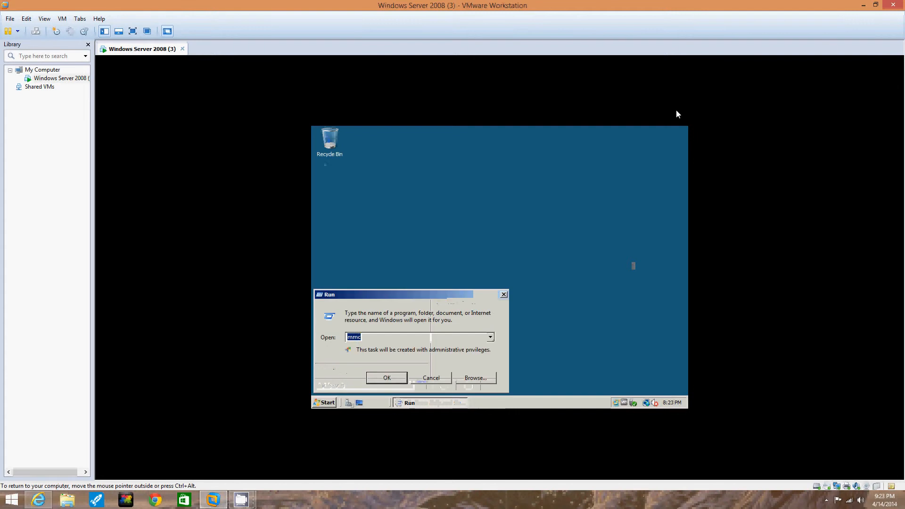
Replace the Run box text with dcpromo and run it to start the AD DS Installation Wizard.
{"action": "key", "text": "BackSpace"}
{"action": "type", "text": "dcpromo"}
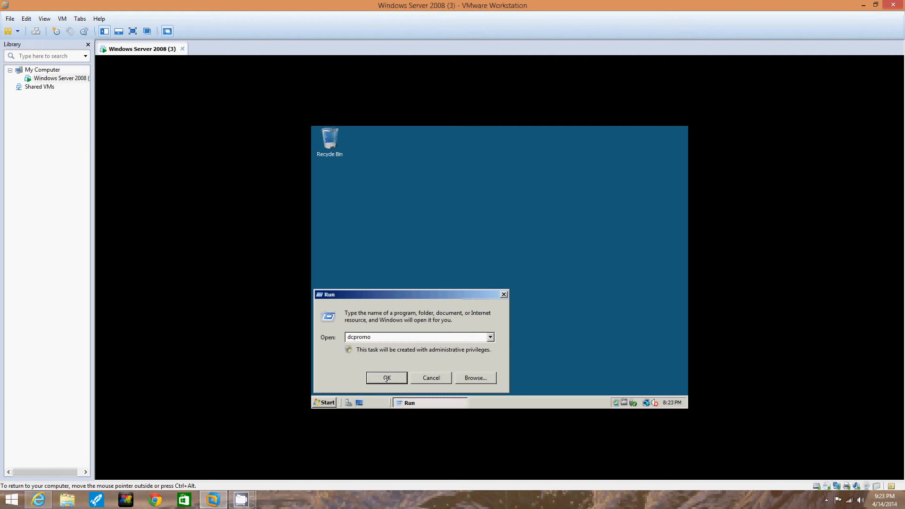
{"action": "left_click", "coordinate": [387, 378]}
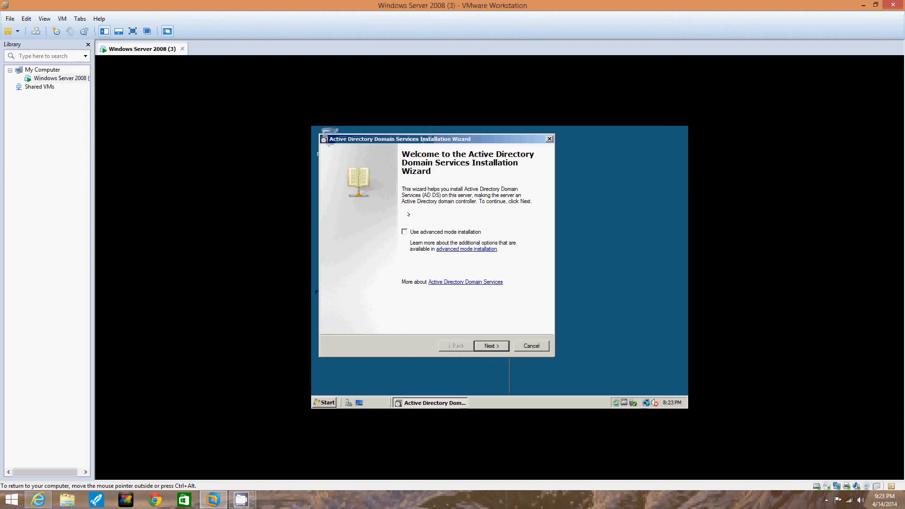
Advance past the wizard's Welcome and Operating System Compatibility pages.
{"action": "left_click", "coordinate": [486, 345]}
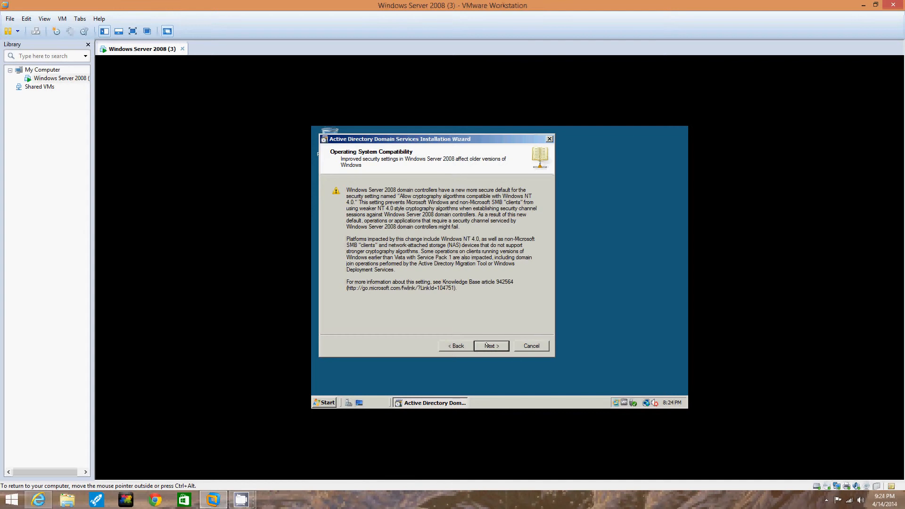
{"action": "left_click", "coordinate": [486, 345]}
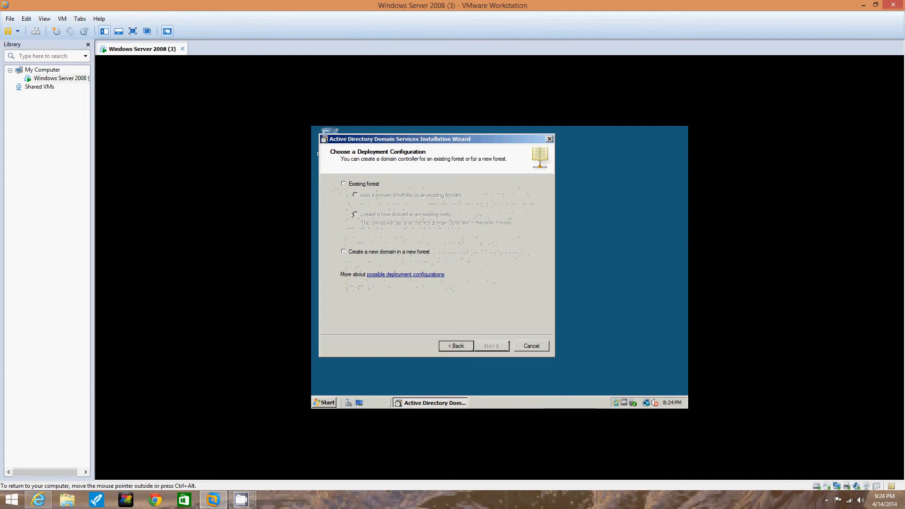
Choose a new domain in a new forest and submit jjcomp.com as the forest root FQDN.
{"action": "left_click", "coordinate": [344, 252]}
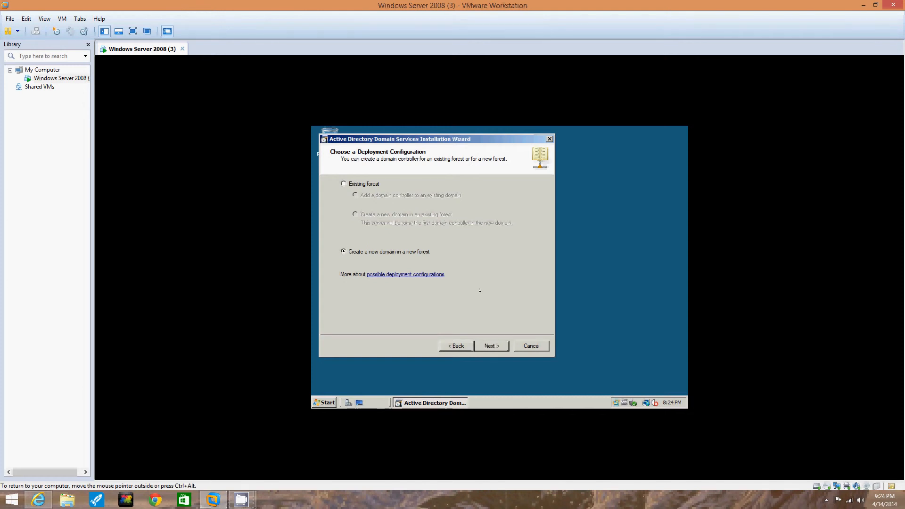
{"action": "left_click", "coordinate": [486, 346]}
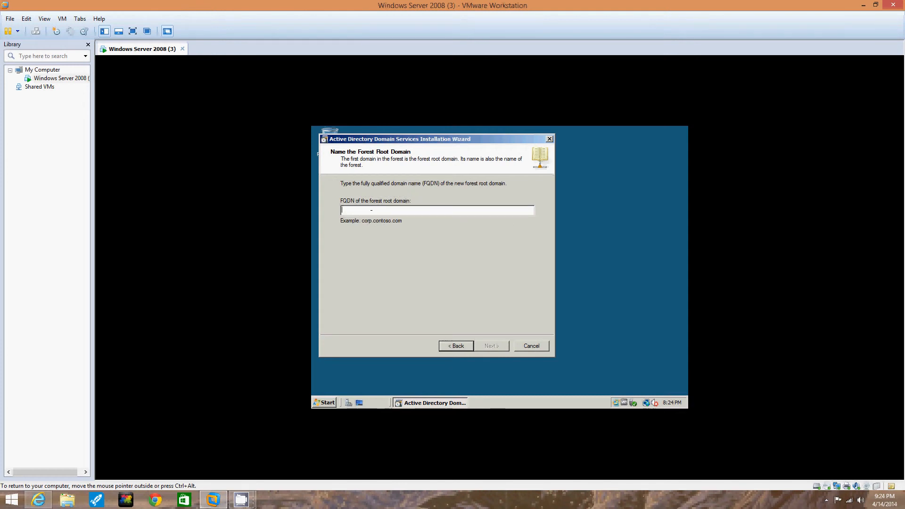
{"action": "type", "text": "jpcomp.com"}
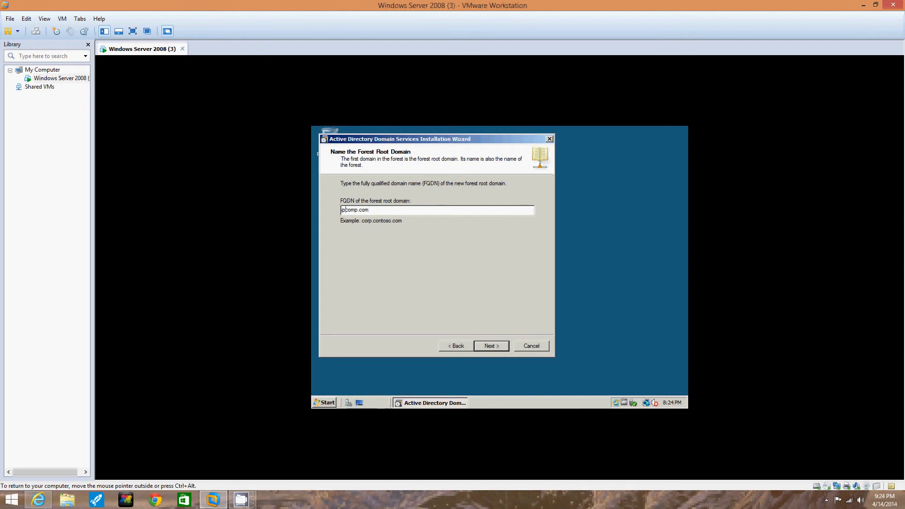
{"action": "key", "text": "BackSpace"}
{"action": "type", "text": "j"}
{"action": "left_click", "coordinate": [369, 210]}
{"action": "left_click", "coordinate": [492, 345]}
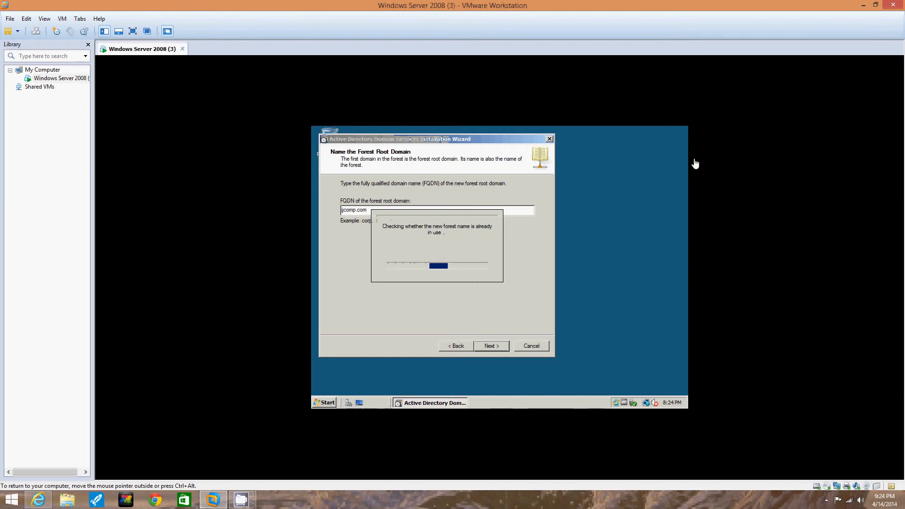
{"action": "left_click", "coordinate": [864, 5]}
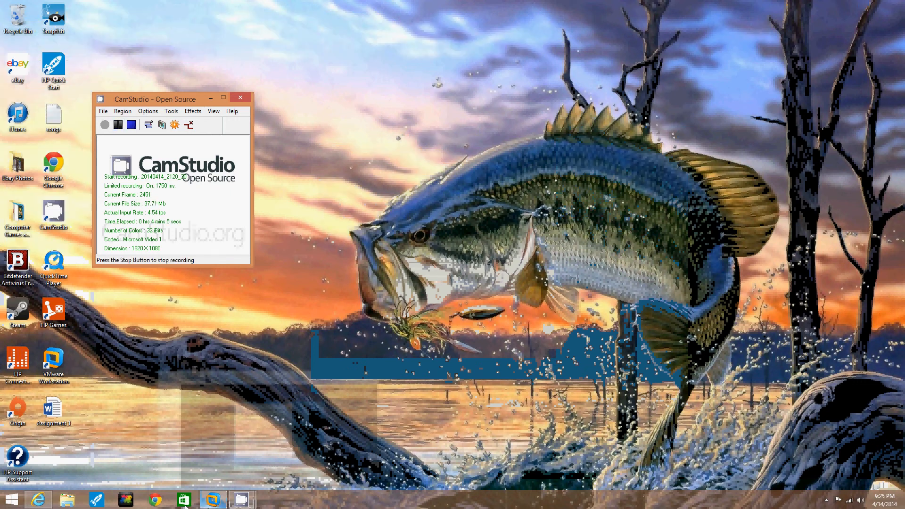
Restore the VM window and set the forest functional level to Windows Server 2008.
{"action": "left_click", "coordinate": [210, 507]}
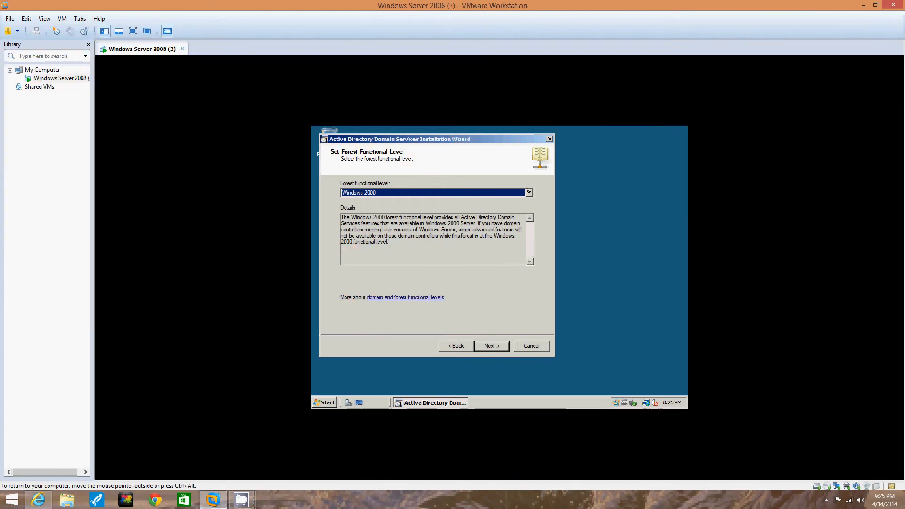
{"action": "left_click", "coordinate": [529, 192]}
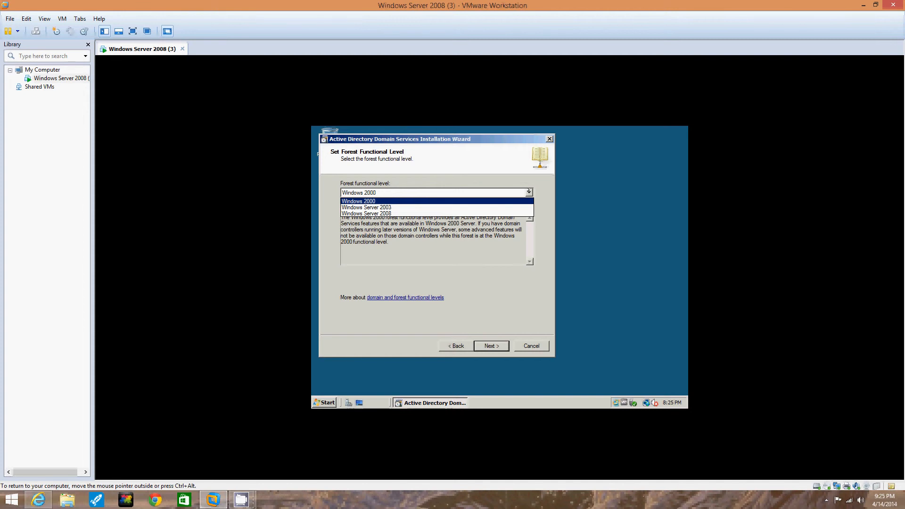
{"action": "left_click", "coordinate": [407, 212]}
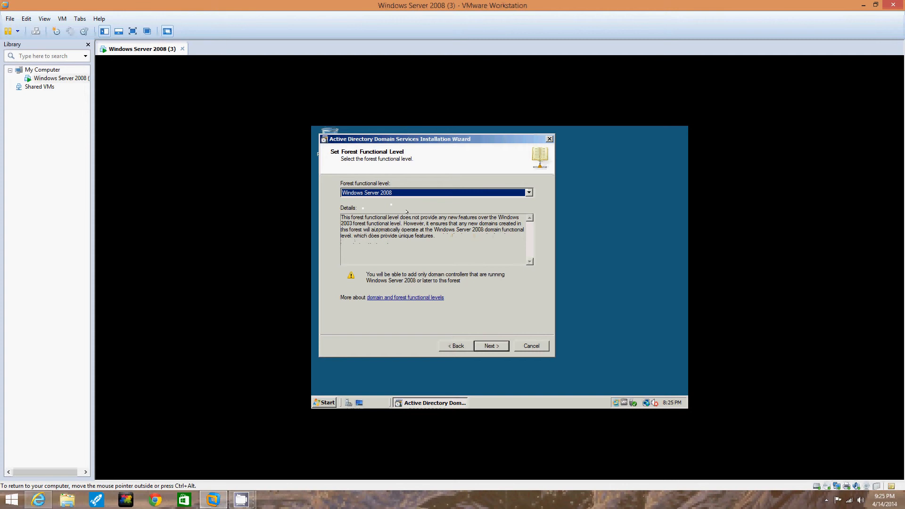
{"action": "left_click", "coordinate": [491, 346]}
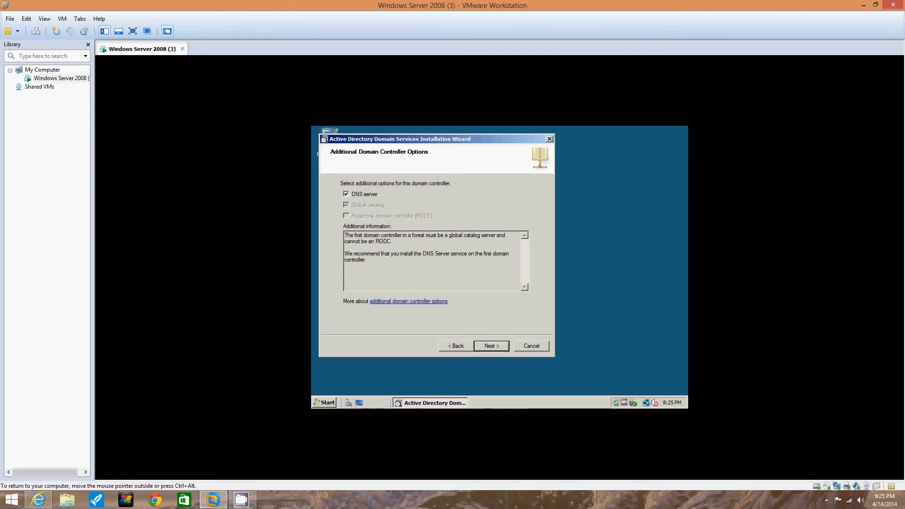
Keep DNS server ticked and confirm using the dynamically assigned IP address.
{"action": "left_click", "coordinate": [493, 347]}
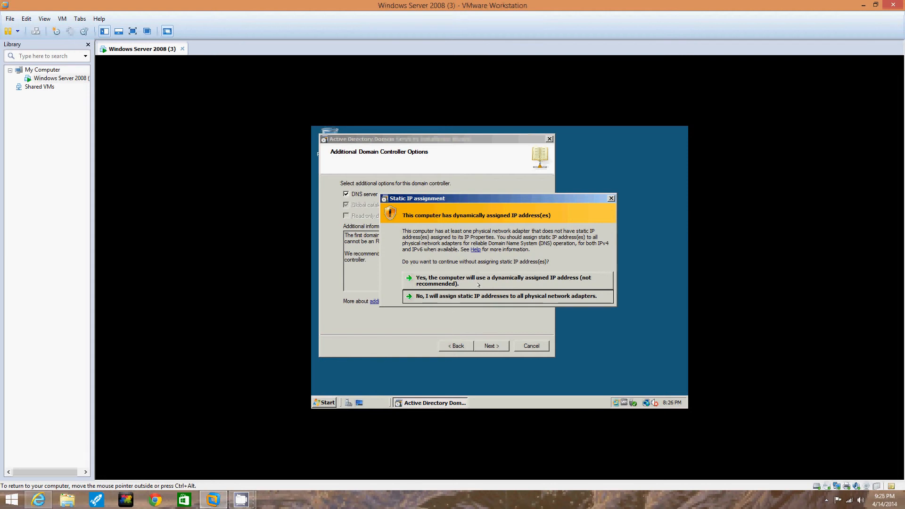
{"action": "left_click", "coordinate": [478, 283]}
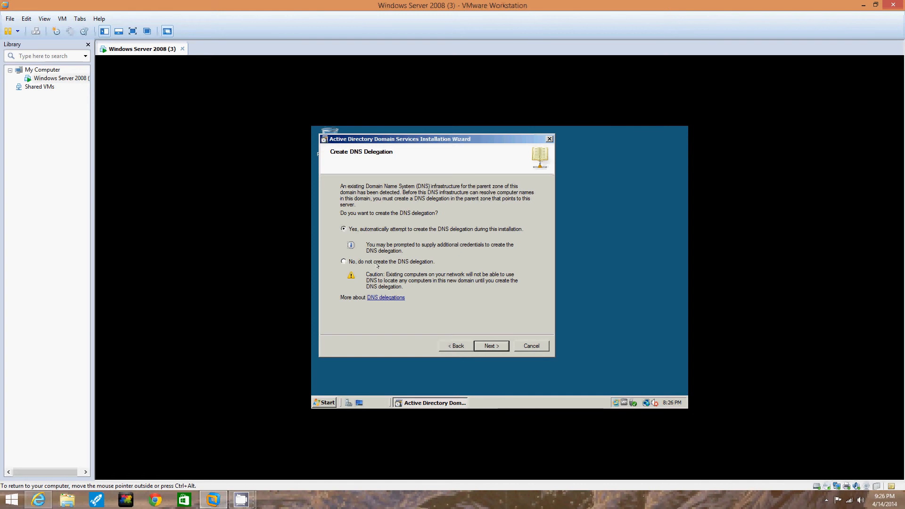
Continue to the DNS delegation credentials and enter the administrator user name.
{"action": "left_click", "coordinate": [493, 349]}
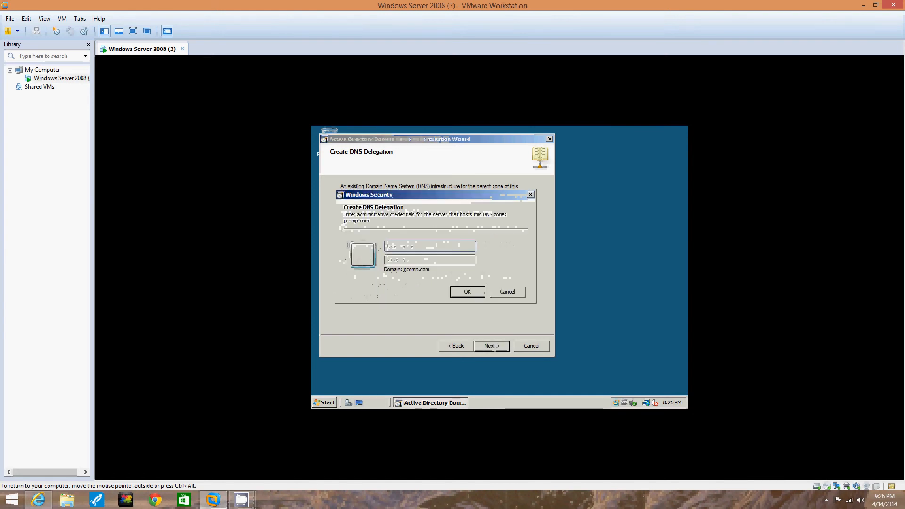
{"action": "key", "text": "Caps_Lock"}
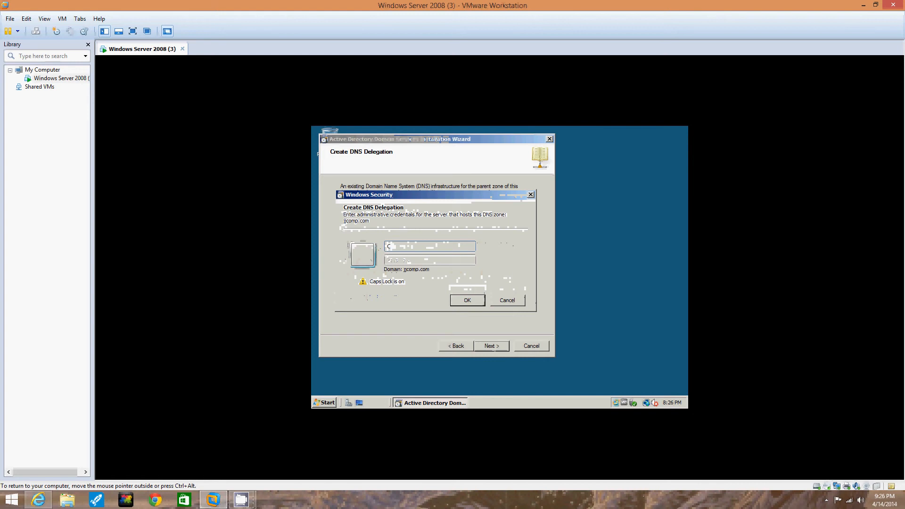
{"action": "key", "text": "Caps_Lock"}
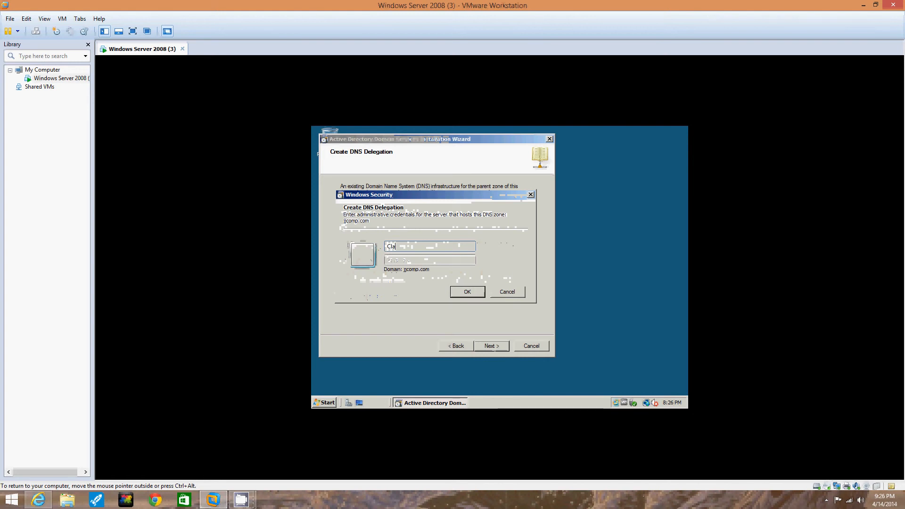
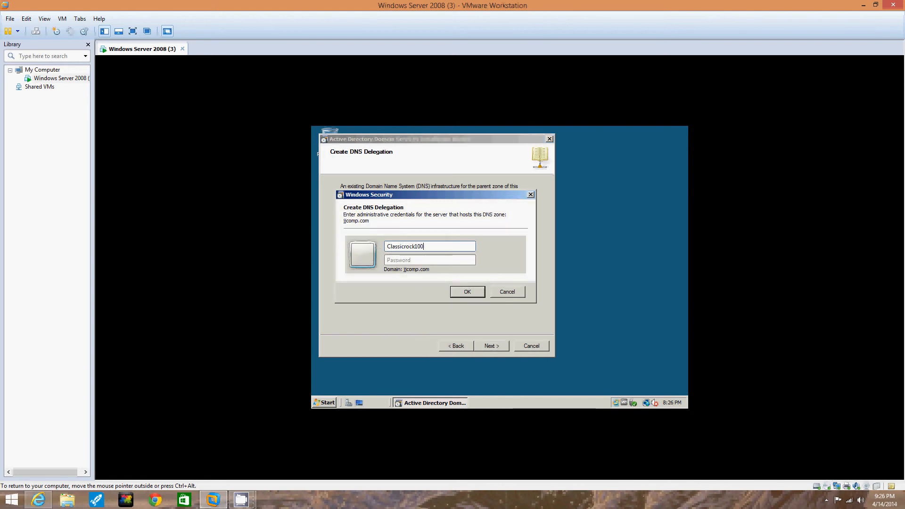
Enter the administrator password and confirm the delegation credentials.
{"action": "left_click", "coordinate": [410, 261]}
{"action": "key", "text": "Caps_Lock"}
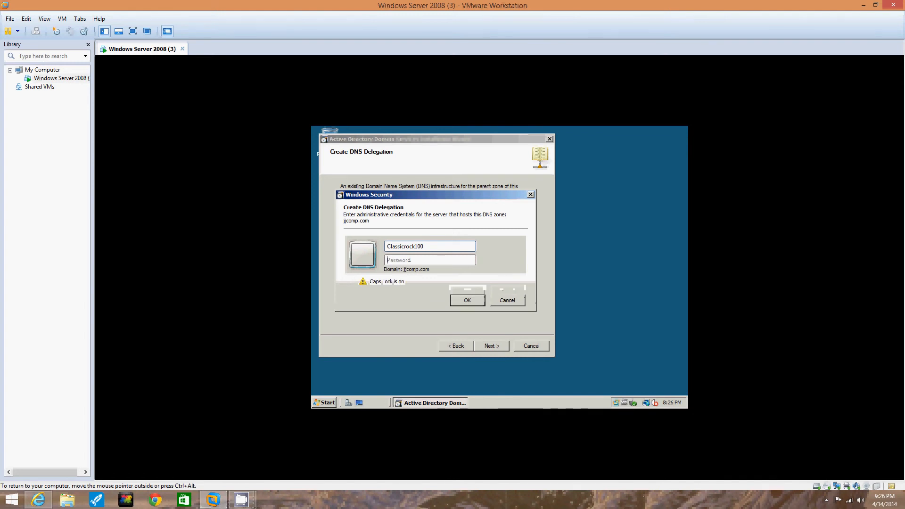
{"action": "type", "text": "●"}
{"action": "key", "text": "Caps_Lock"}
{"action": "type", "text": "●●●●●●●●●●●"}
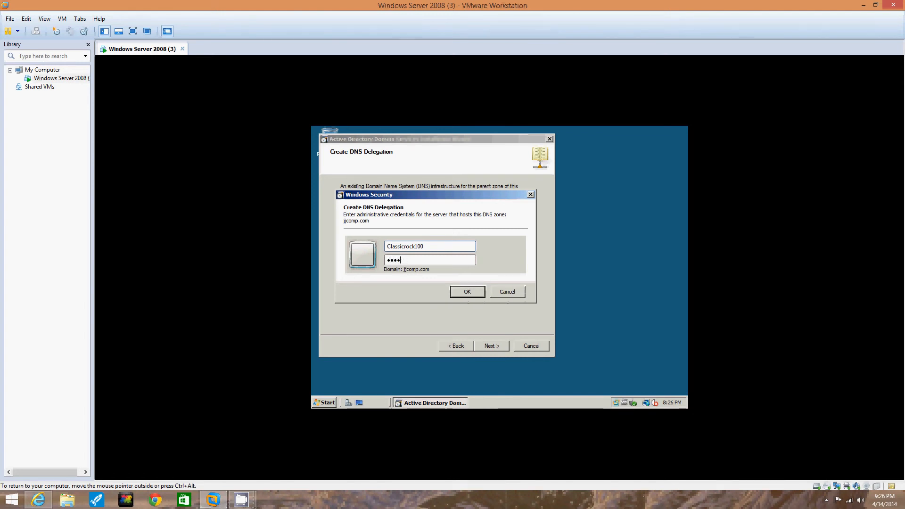
{"action": "type", "text": "●●"}
{"action": "left_click", "coordinate": [473, 293]}
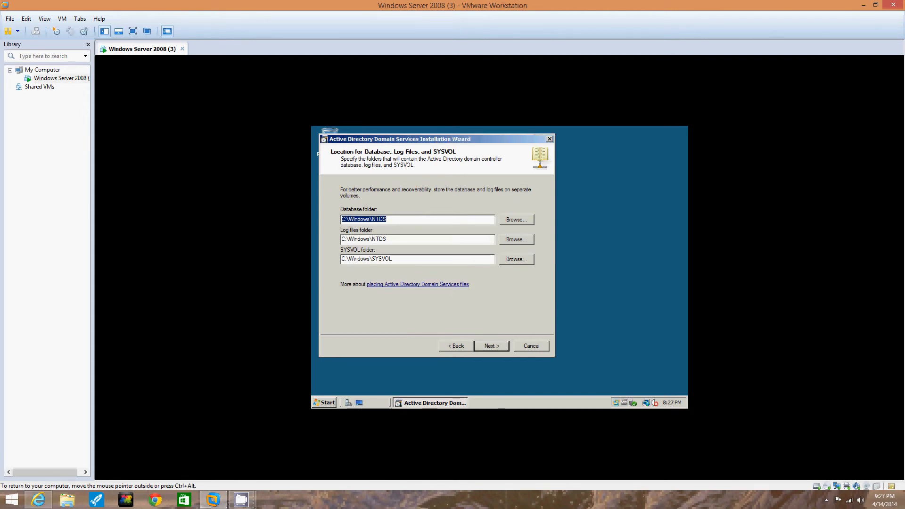
Keep the default NTDS and SYSVOL folders, then enter and confirm the restore-mode password.
{"action": "left_click", "coordinate": [498, 346]}
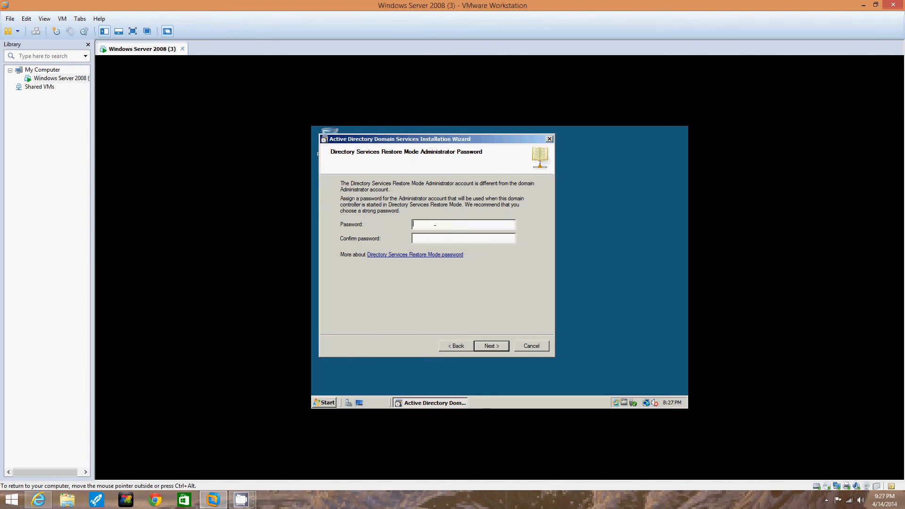
{"action": "left_click", "coordinate": [415, 228]}
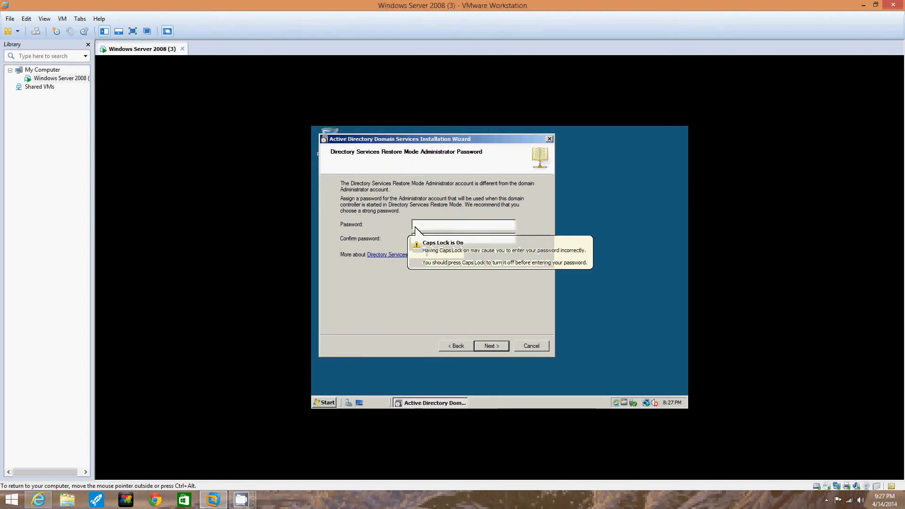
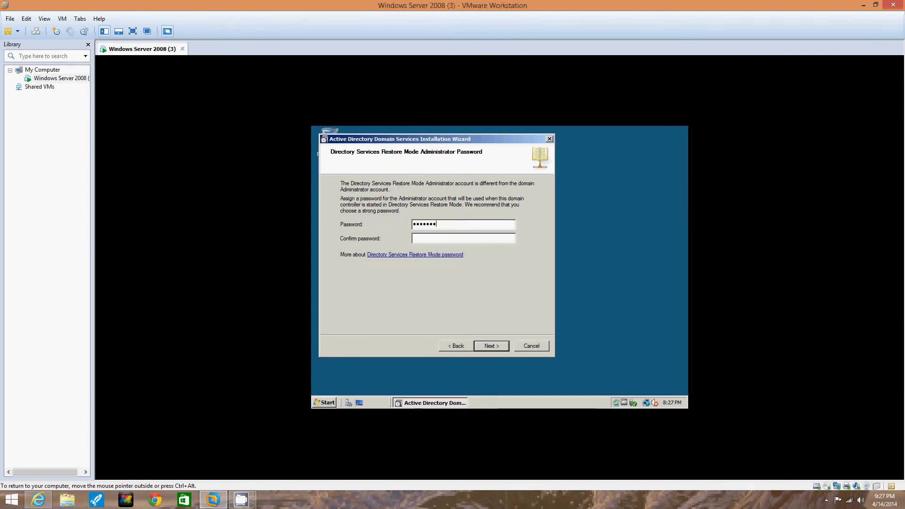
{"action": "key", "text": "Return"}
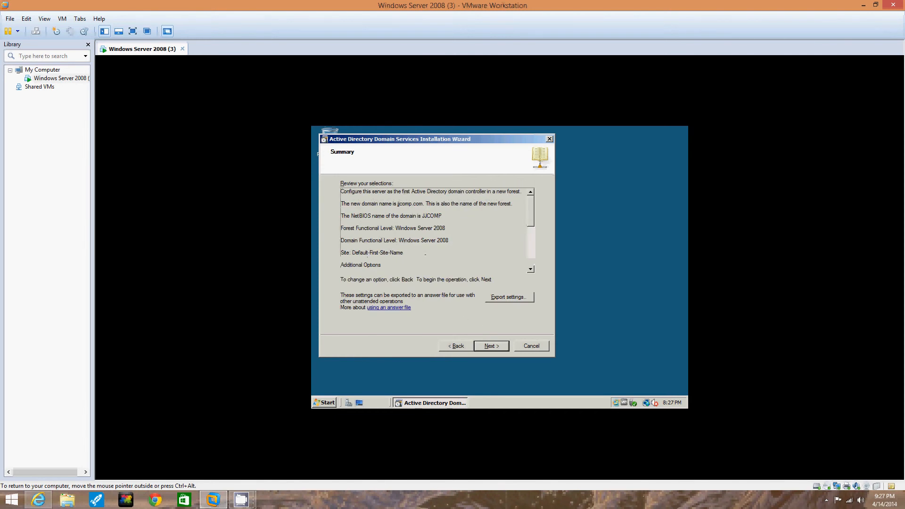
Start the AD DS installation with Reboot on completion ticked, then minimize VMware Workstation.
{"action": "left_click_drag", "start_coordinate": [532, 203], "coordinate": [529, 254]}
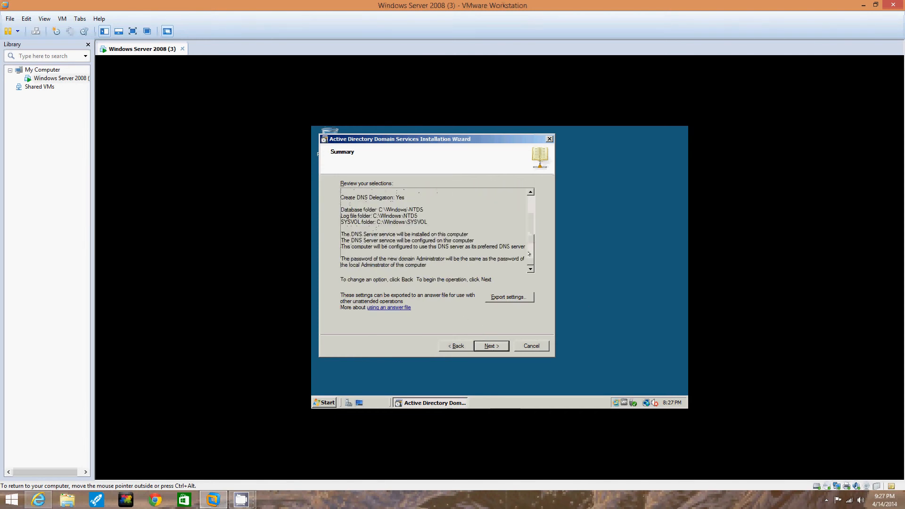
{"action": "left_click", "coordinate": [492, 348]}
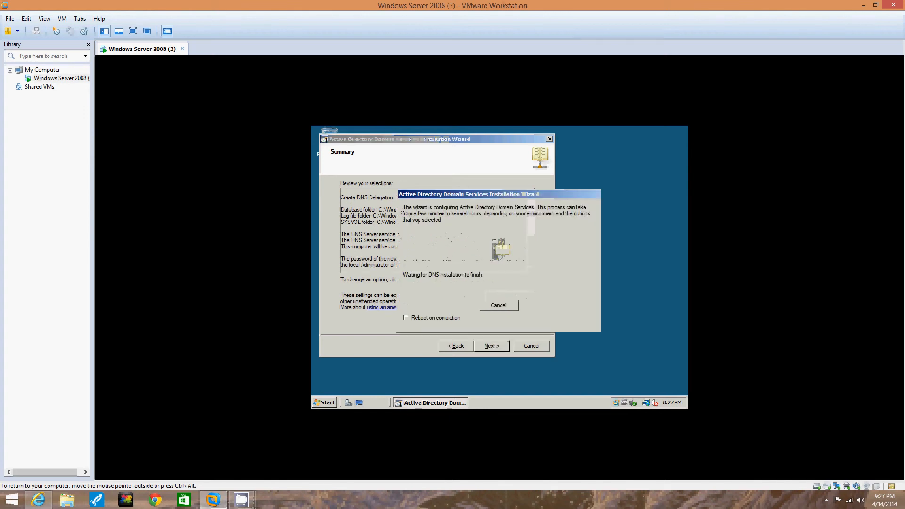
{"action": "left_click", "coordinate": [406, 318]}
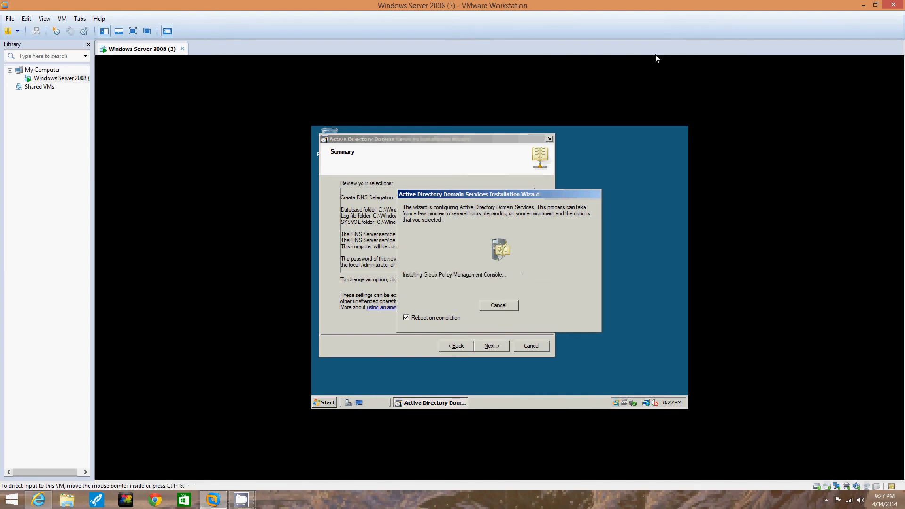
{"action": "left_click", "coordinate": [864, 5]}
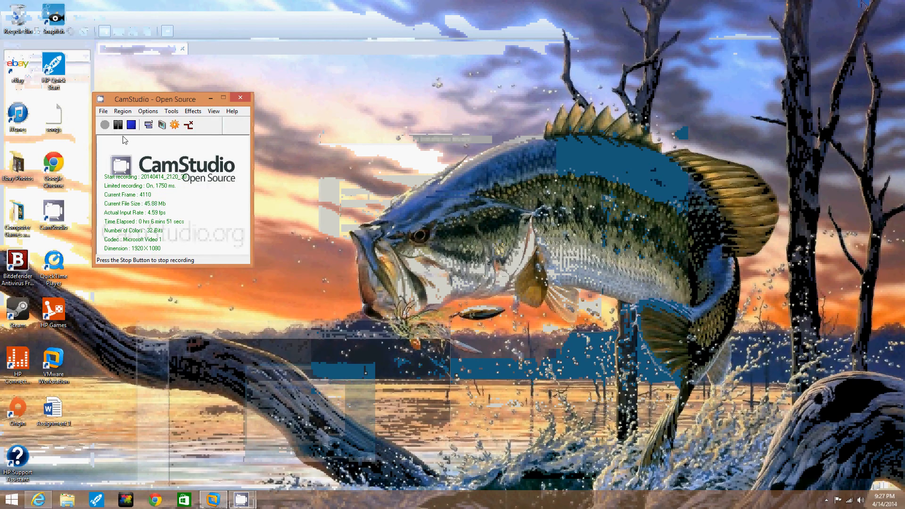
Restore the VMware Workstation window from the host taskbar.
{"action": "left_click", "coordinate": [207, 500]}
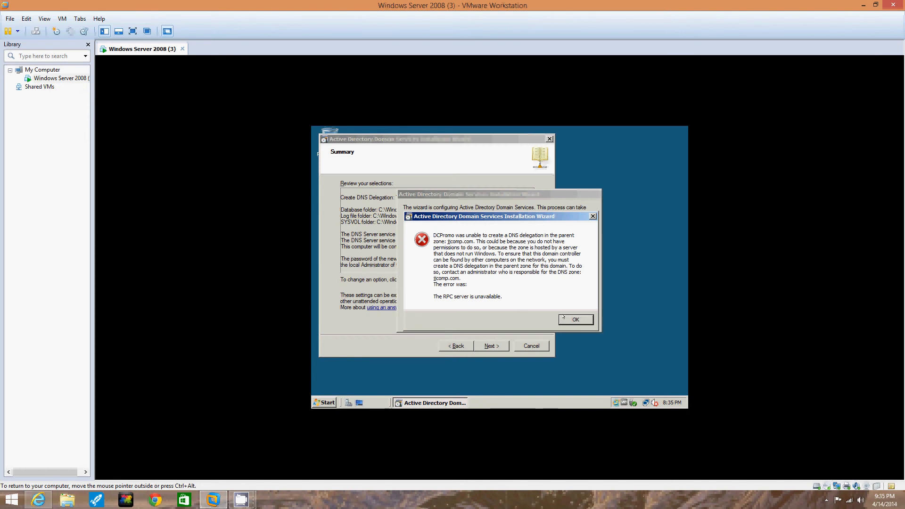
Acknowledge the DCPromo DNS delegation error so the server reboots.
{"action": "key", "text": "Return"}
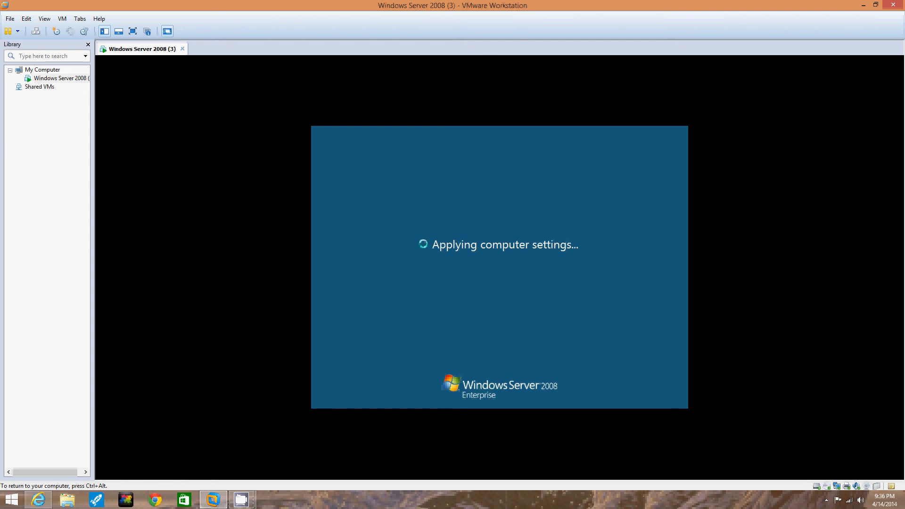
Release input from the VM, resume the CamStudio recording, and return focus to the VM.
{"action": "key", "text": "ctrl+alt"}
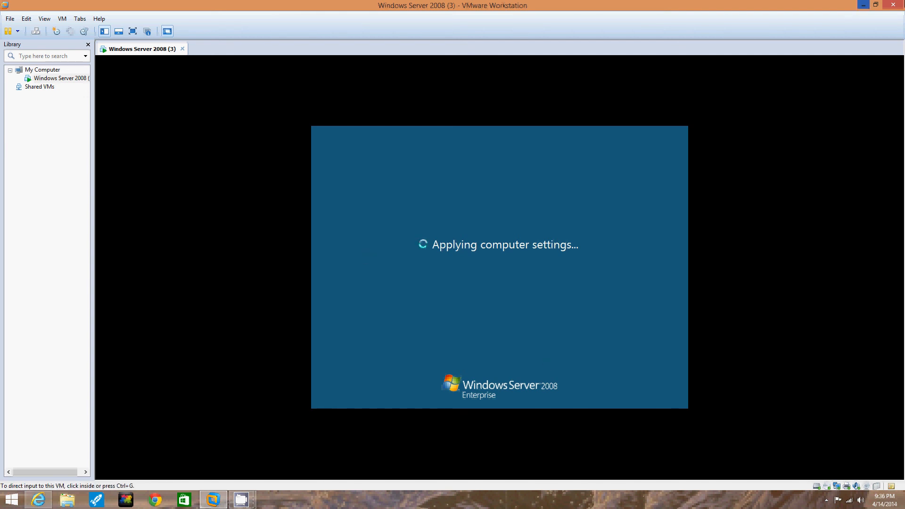
{"action": "left_click", "coordinate": [865, 7]}
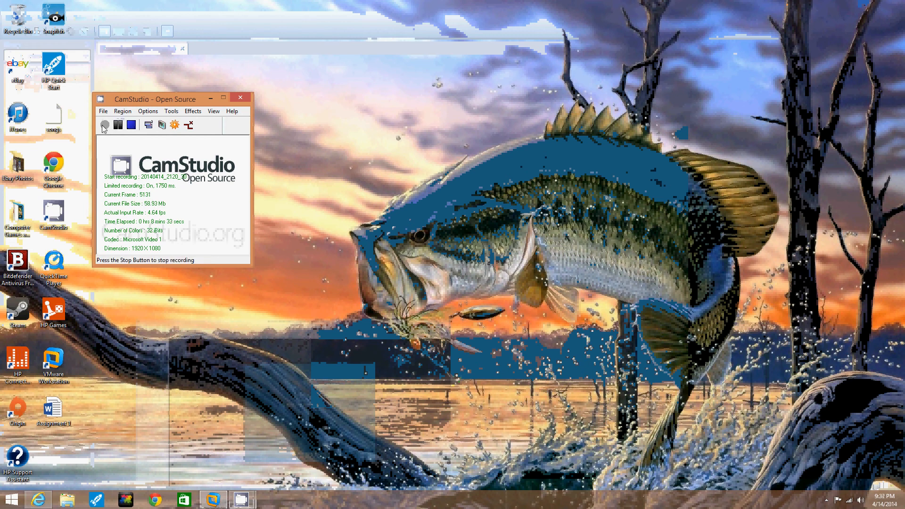
{"action": "left_click", "coordinate": [118, 124]}
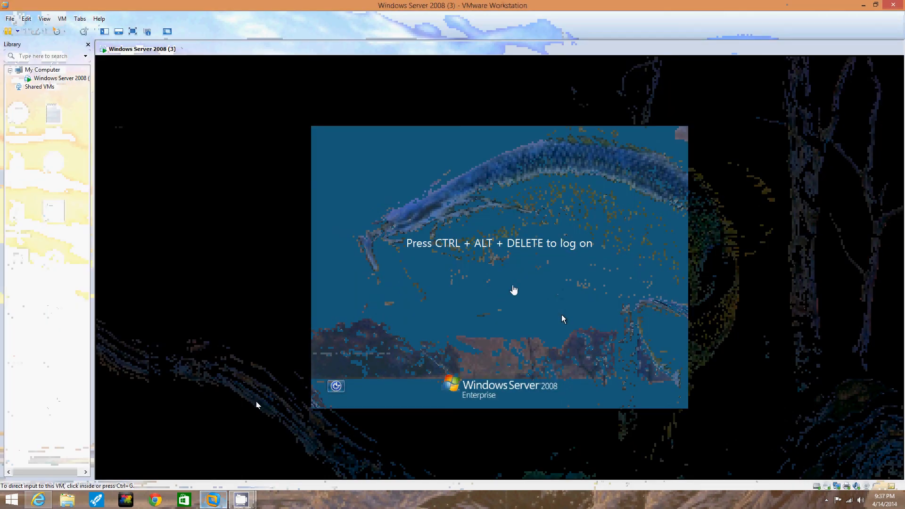
{"action": "left_click", "coordinate": [472, 254]}
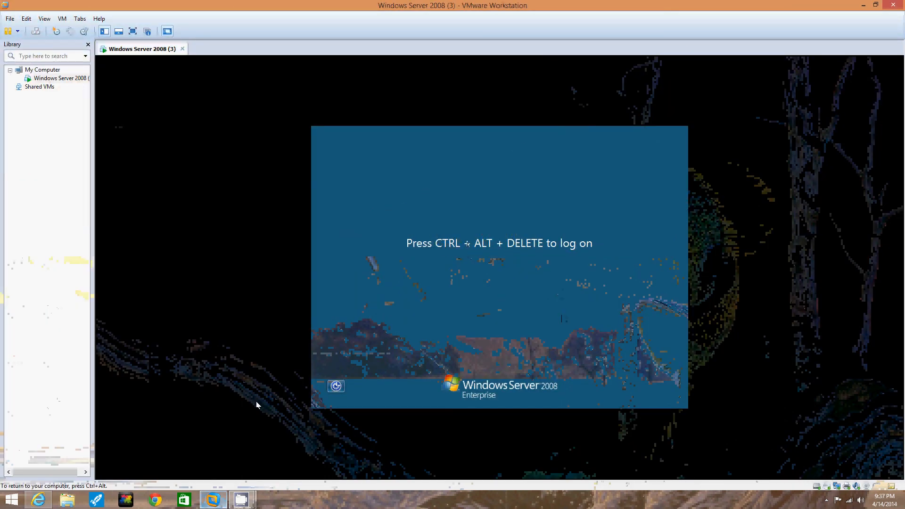
{"action": "key", "text": "ctrl+alt"}
{"action": "key", "text": "ctrl+alt+Delete"}
{"action": "key", "text": "Escape"}
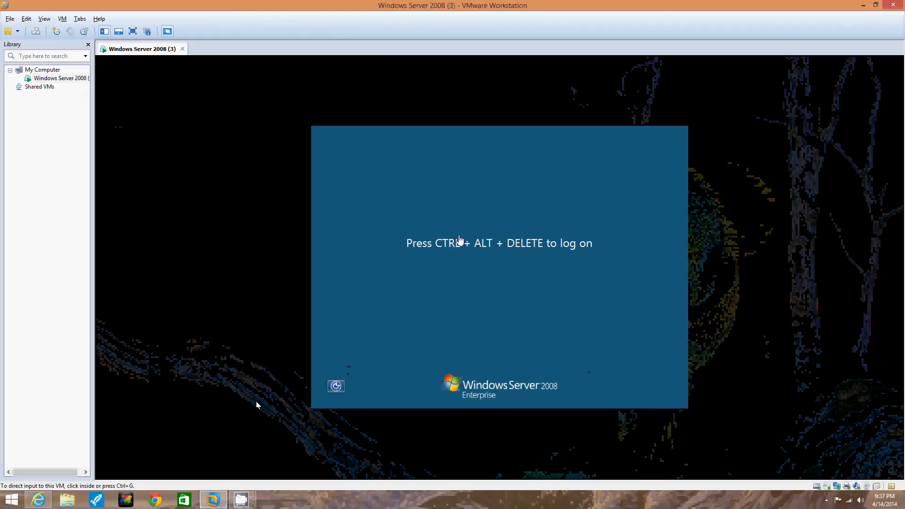
Send Ctrl+Alt+Delete to the server and log on with the Administrator password.
{"action": "left_click", "coordinate": [477, 248]}
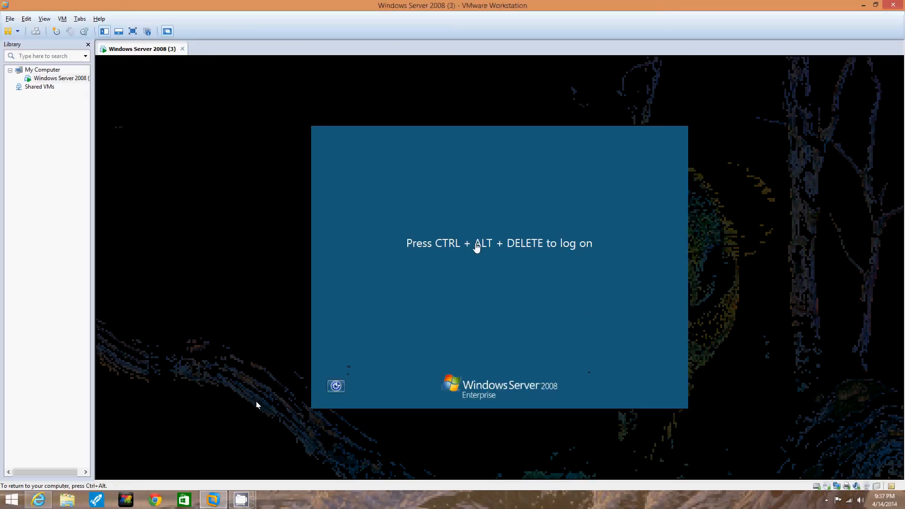
{"action": "key", "text": "ctrl+alt+Delete"}
{"action": "key", "text": "Escape"}
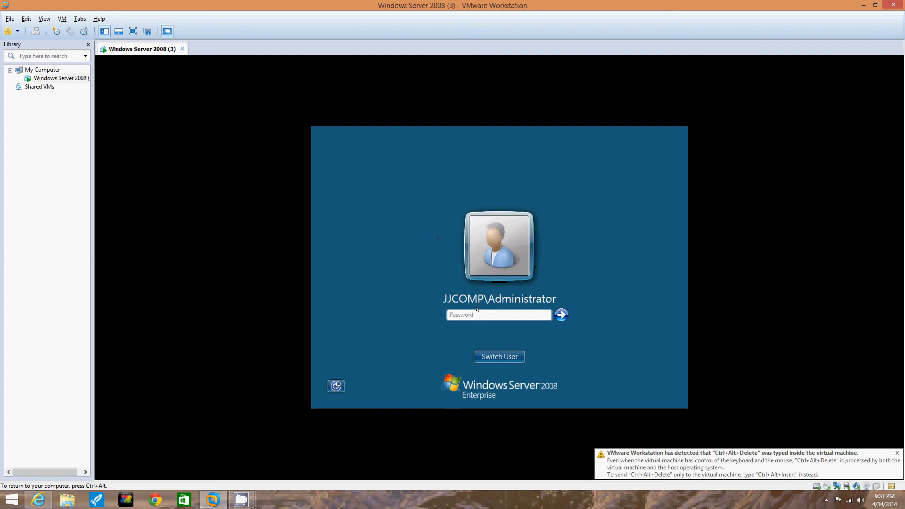
{"action": "type", "text": "•"}
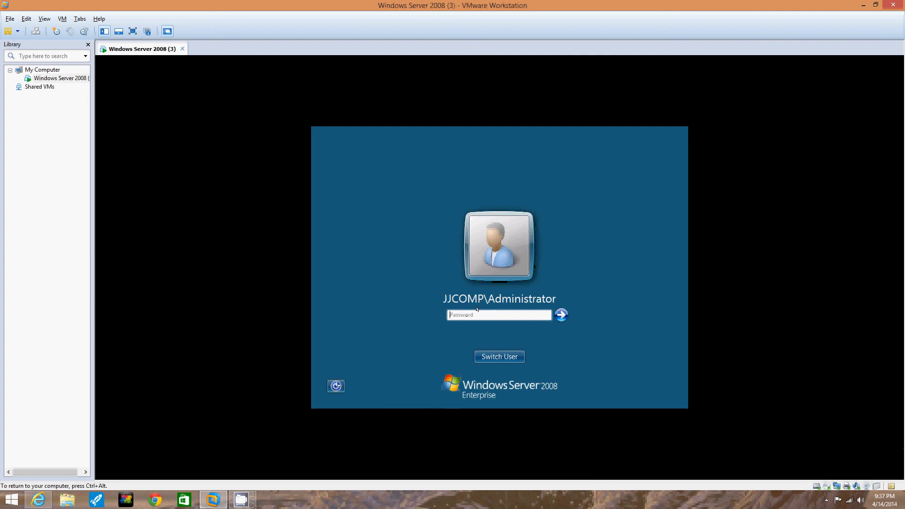
{"action": "key", "text": "Caps_Lock"}
{"action": "type", "text": "P••••••••••••"}
{"action": "key", "text": "Return"}
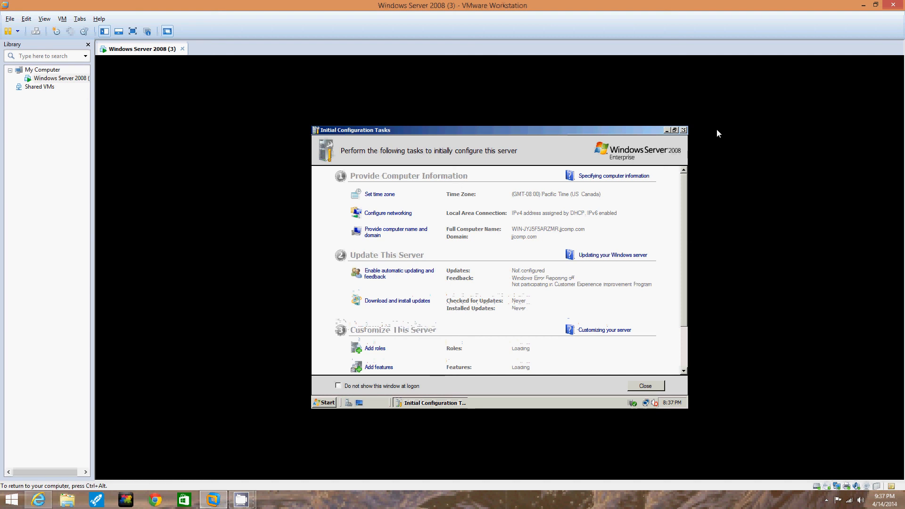
Close Initial Configuration Tasks, check Roles Summary lists AD DS and DNS Server, and close Server Manager.
{"action": "left_click", "coordinate": [683, 130]}
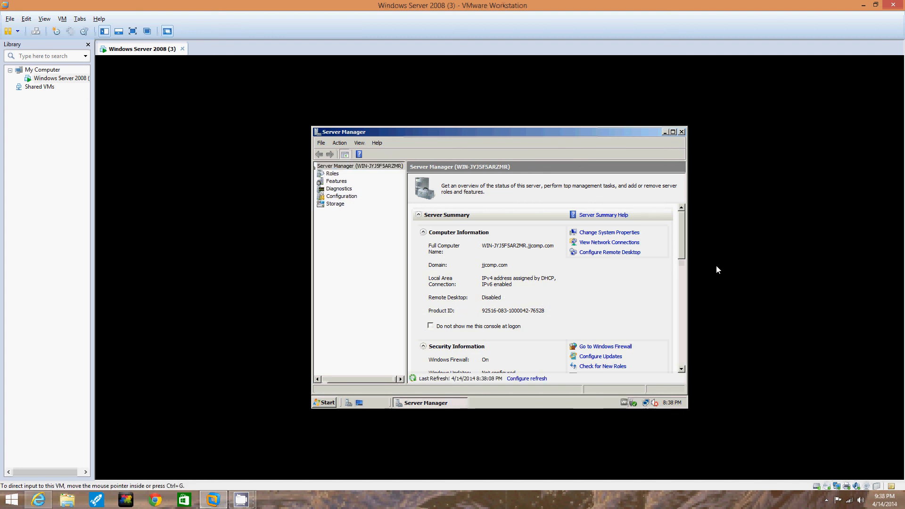
{"action": "scroll", "coordinate": [676, 296], "scroll_direction": "down", "scroll_amount": 5}
{"action": "scroll", "coordinate": [676, 296], "scroll_direction": "down", "scroll_amount": 1}
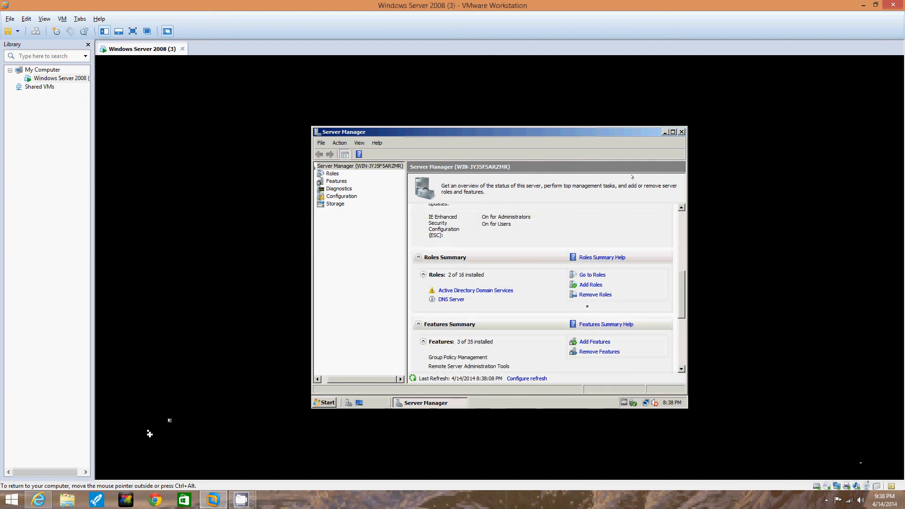
{"action": "left_click", "coordinate": [679, 133]}
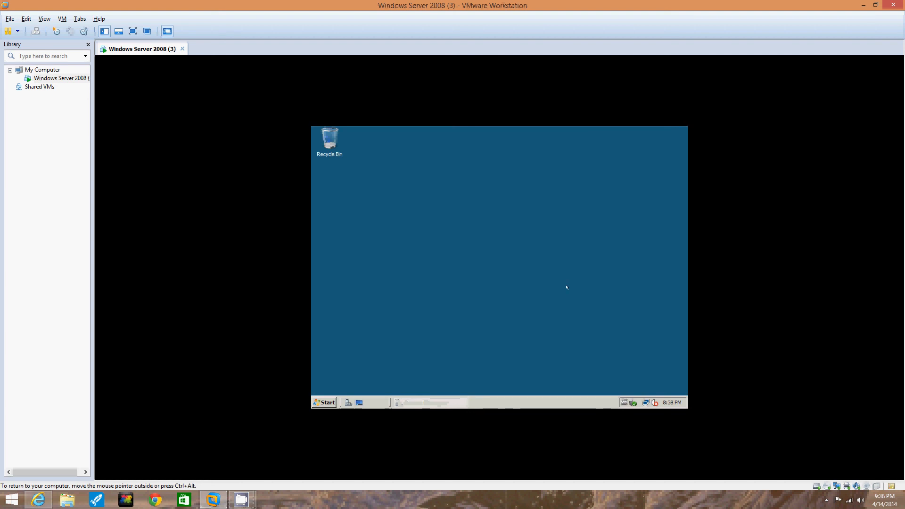